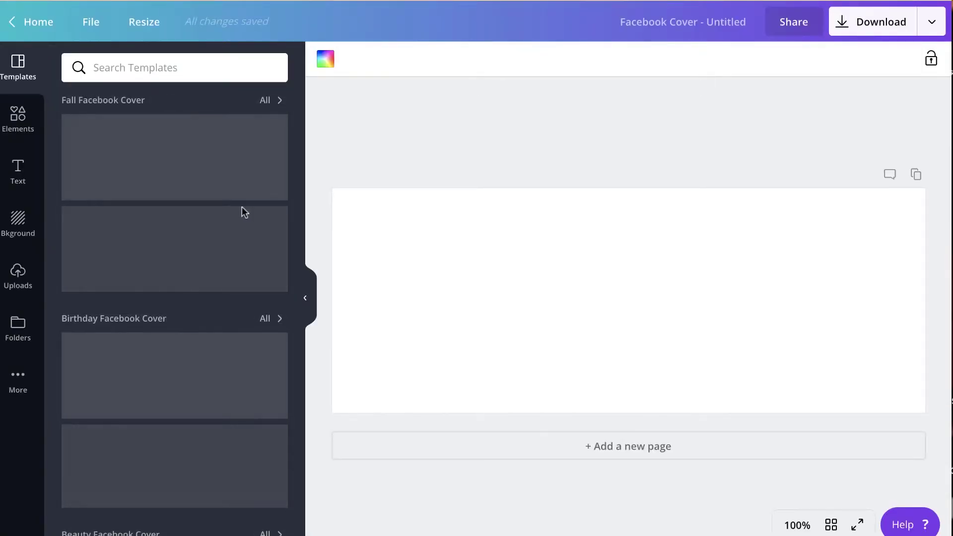
# Apply the 'Let's start fresh!' autumn forest template to the cover, then remove its text and photo.
pyautogui.scroll(-6, 233, 190)
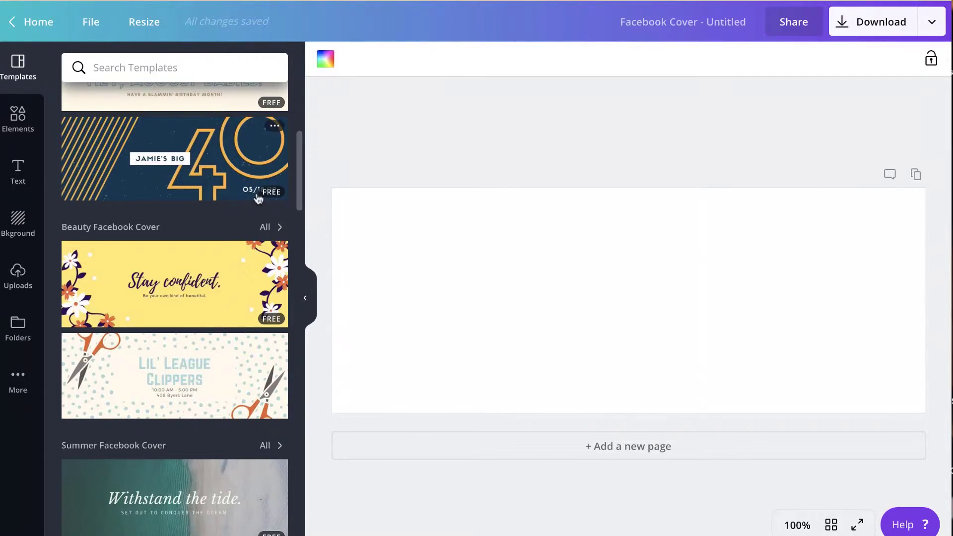
pyautogui.scroll(-6, 247, 213)
pyautogui.scroll(-4, 246, 213)
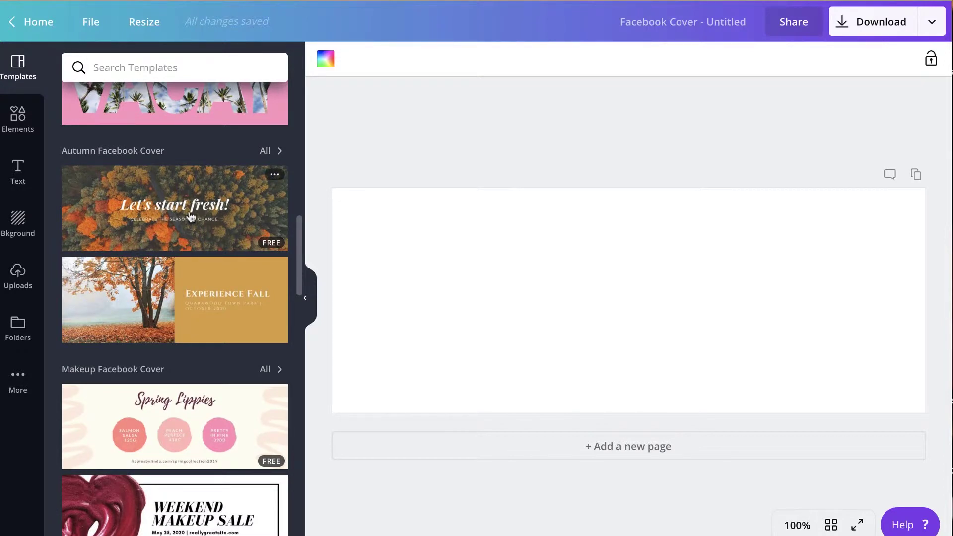
pyautogui.moveTo(191, 217); pyautogui.dragTo(461, 237)
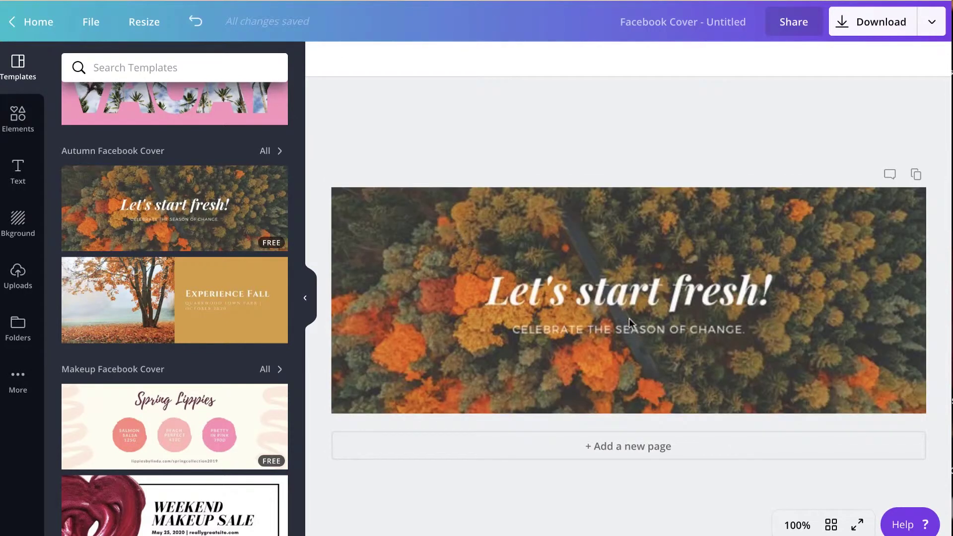
pyautogui.click(610, 306)
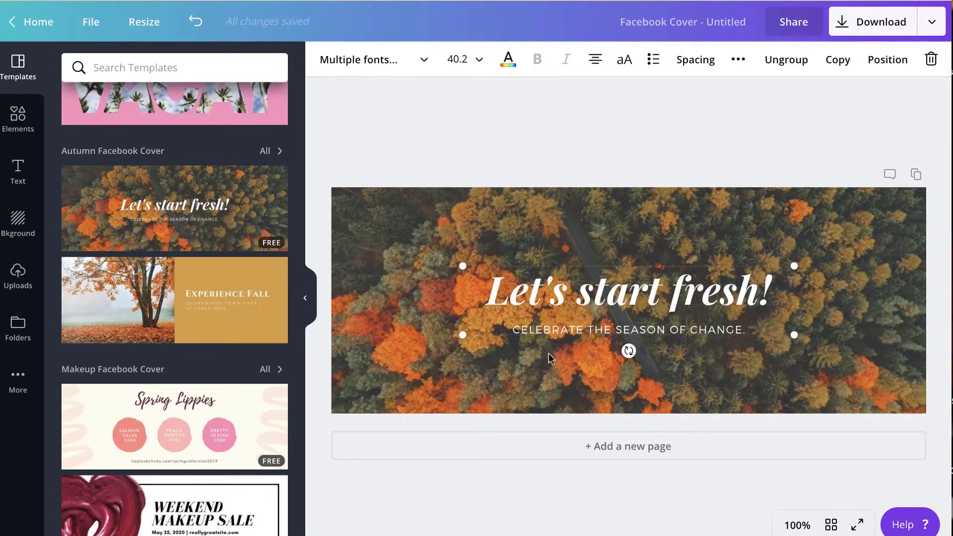
pyautogui.click(511, 369)
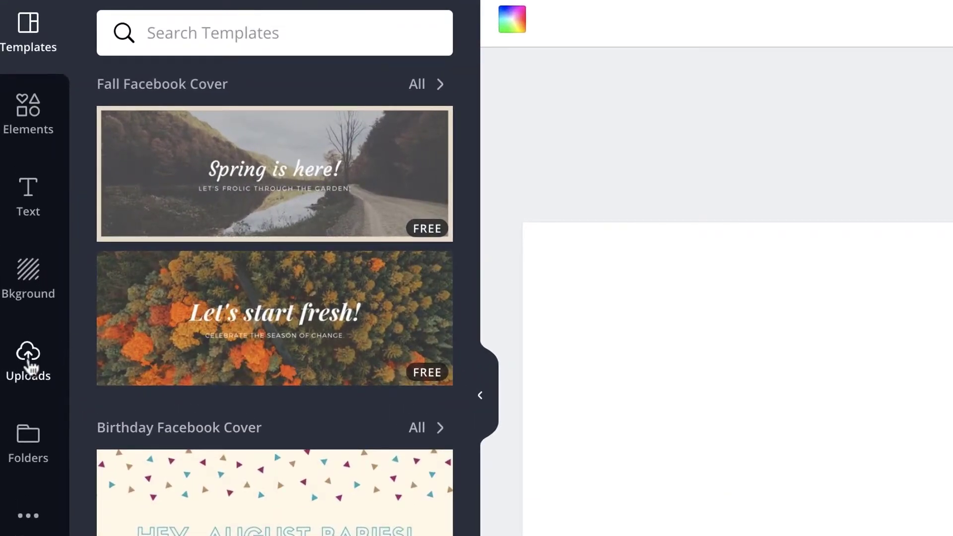
# Drag the uploaded coffee photo from Uploads onto the blank cover so it fills the canvas.
pyautogui.click(30, 364)
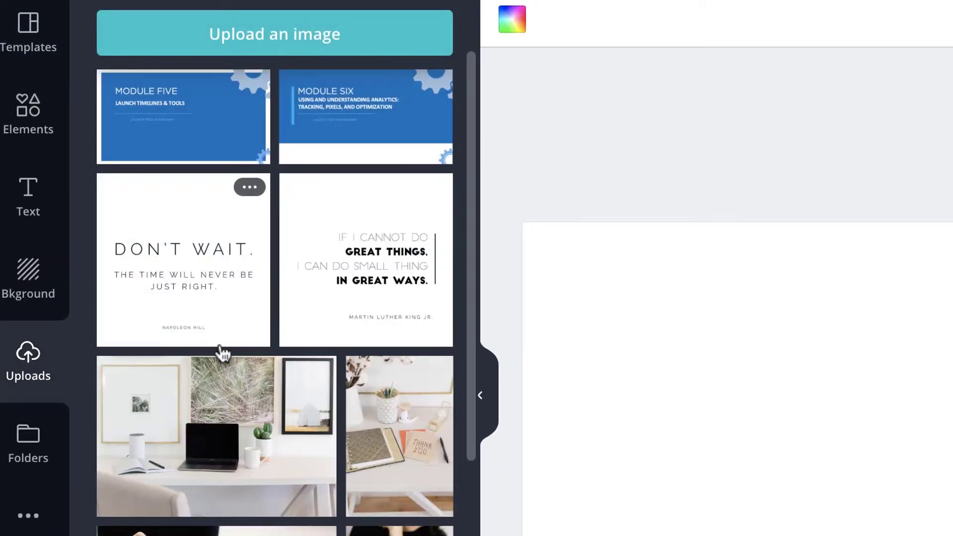
pyautogui.scroll(-9, 221, 354)
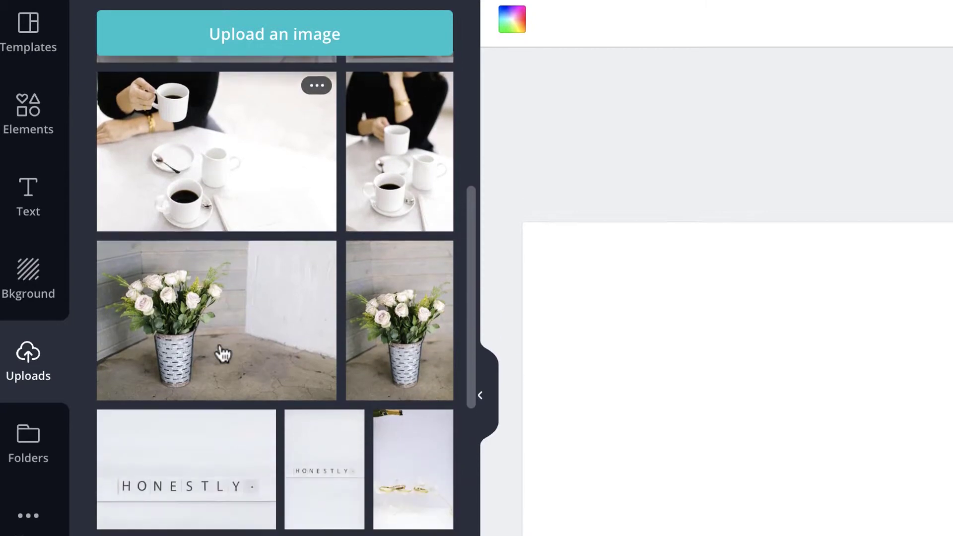
pyautogui.scroll(-2, 223, 353)
pyautogui.scroll(5, 223, 354)
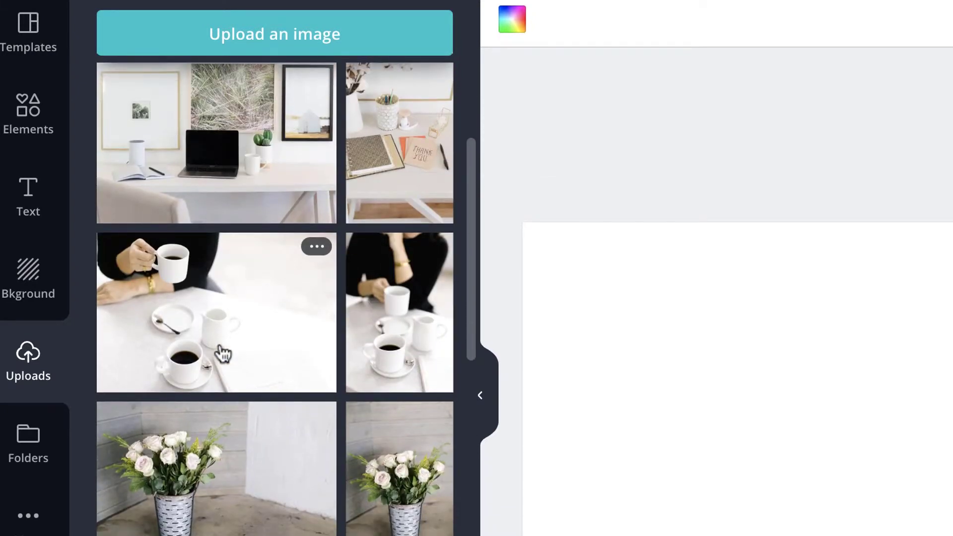
pyautogui.moveTo(269, 342); pyautogui.dragTo(348, 332)
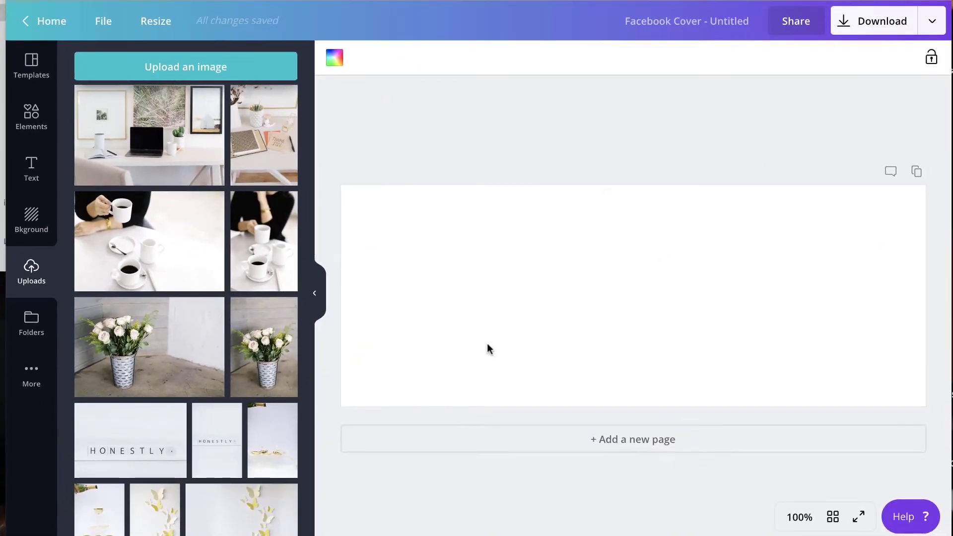
pyautogui.moveTo(171, 266); pyautogui.dragTo(349, 240)
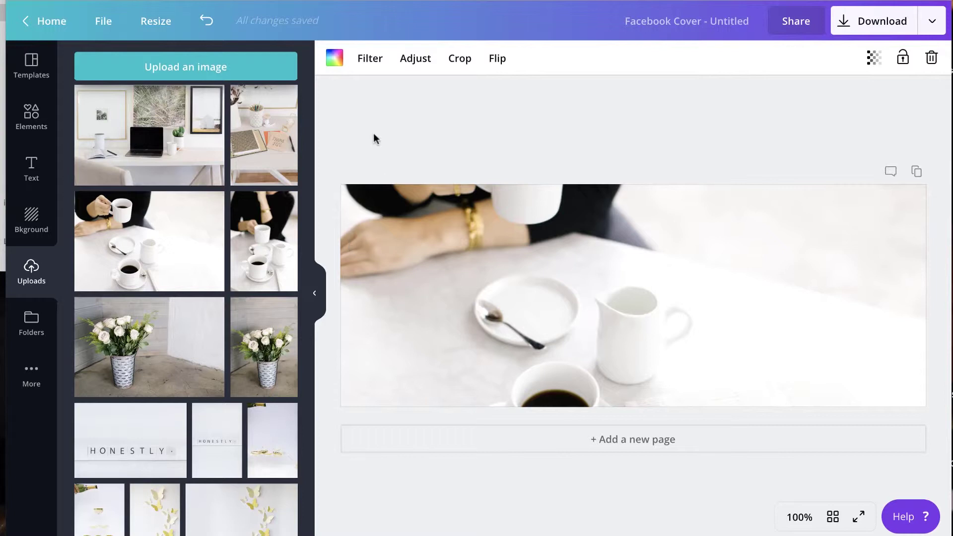
# Crop the coffee photo, moving it down and enlarging it so the raised cup and hand show.
pyautogui.click(458, 63)
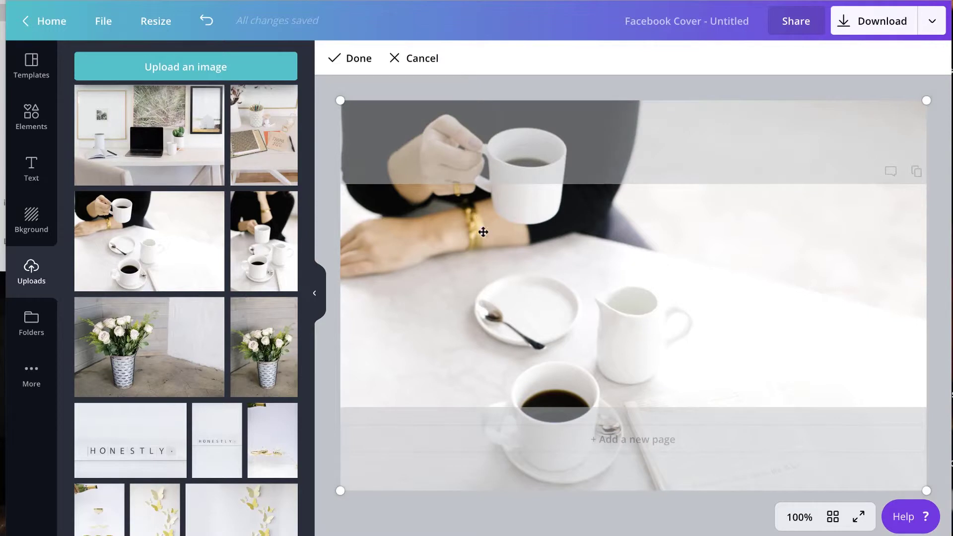
pyautogui.moveTo(487, 263); pyautogui.dragTo(483, 318)
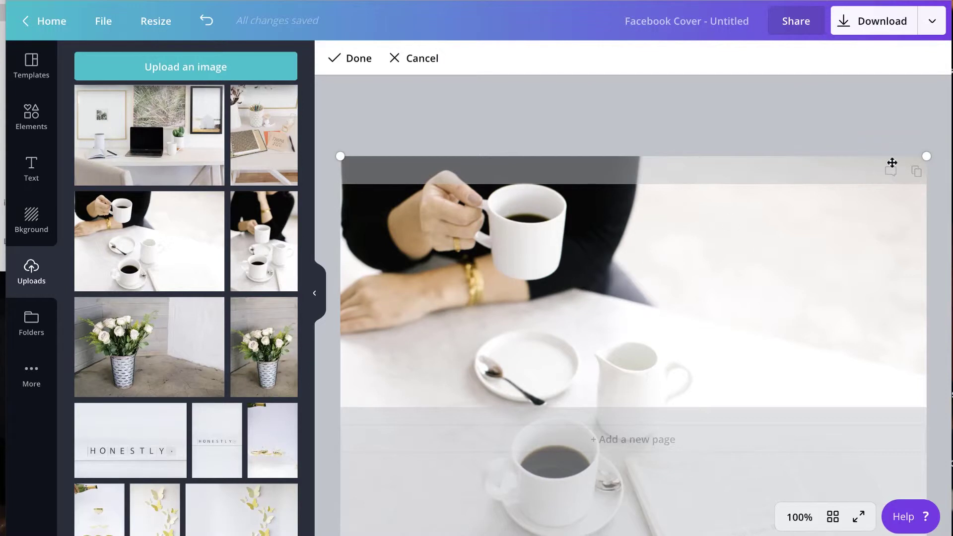
pyautogui.moveTo(923, 154)
pyautogui.mouseDown()
pyautogui.moveTo(951, 107)
pyautogui.moveTo(921, 155)
pyautogui.mouseUp()
pyautogui.moveTo(766, 276)
pyautogui.mouseDown()
pyautogui.moveTo(765, 291)
pyautogui.moveTo(763, 280)
pyautogui.mouseUp()
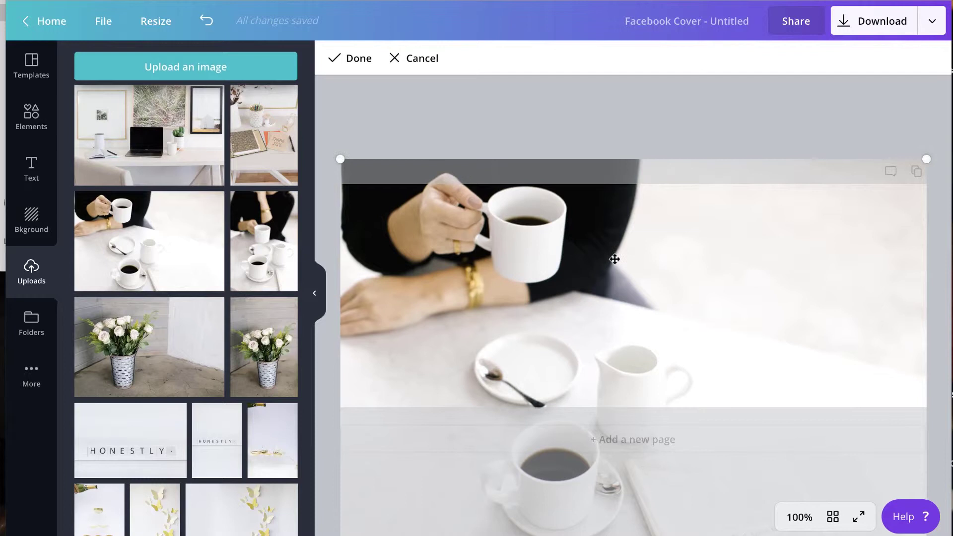
pyautogui.click(355, 62)
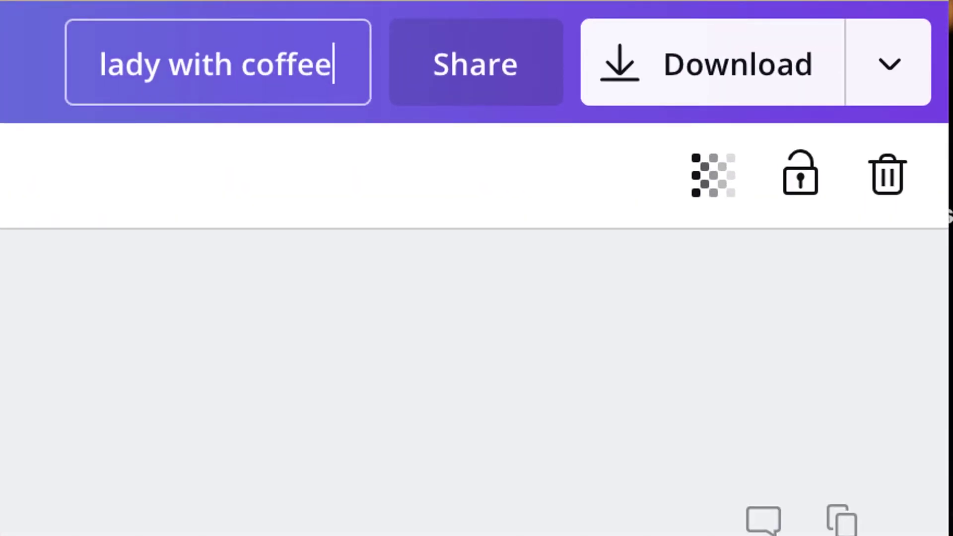
# Download the design as a JPG file into the Social Media folder.
pyautogui.click(656, 94)
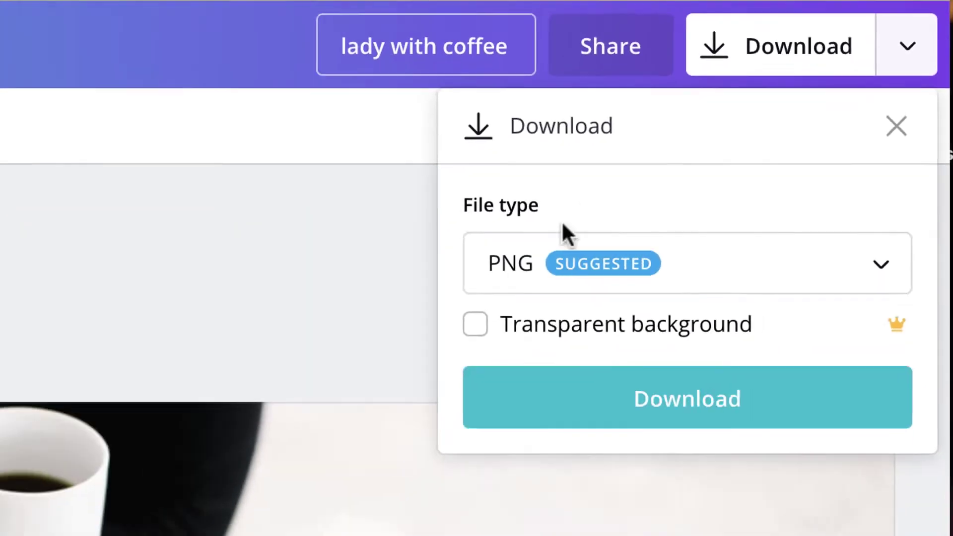
pyautogui.click(392, 372)
pyautogui.click(368, 503)
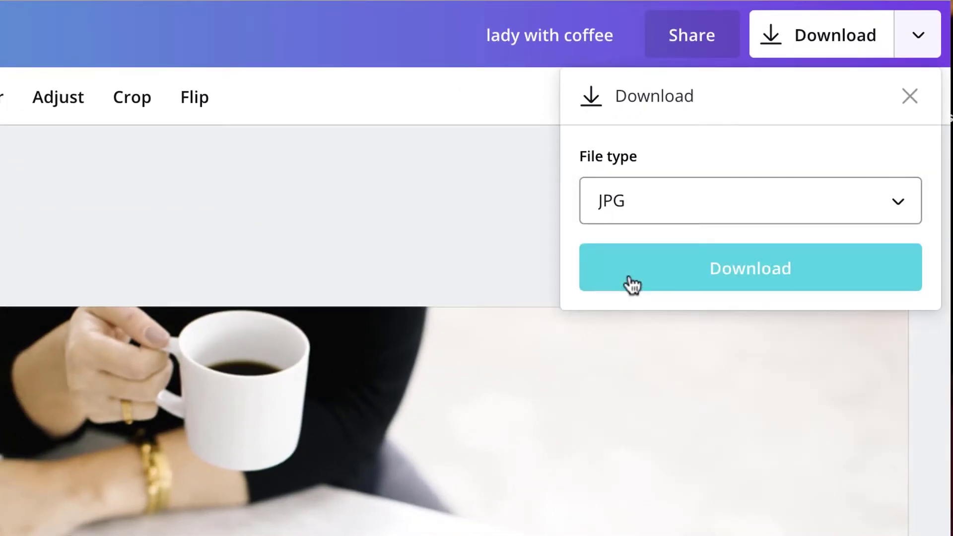
pyautogui.click(630, 280)
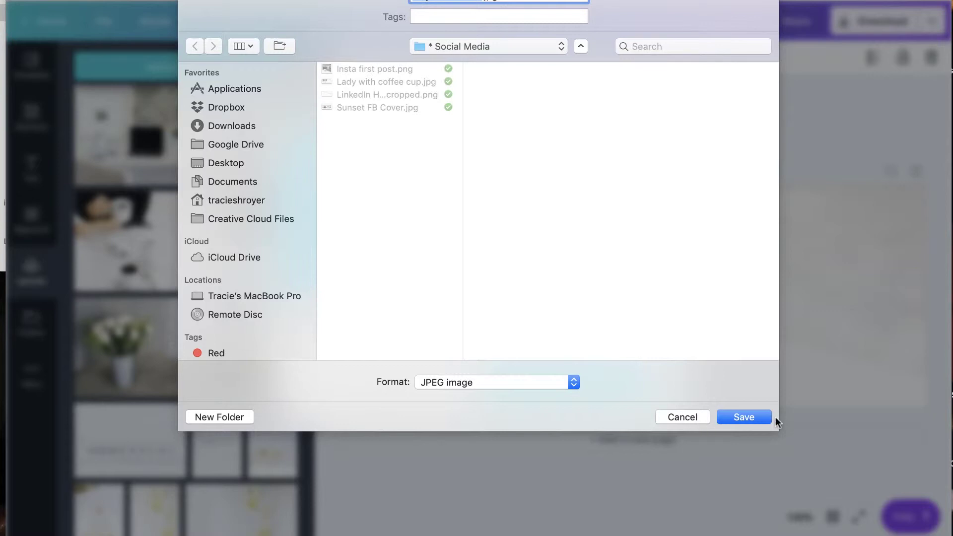
pyautogui.click(749, 418)
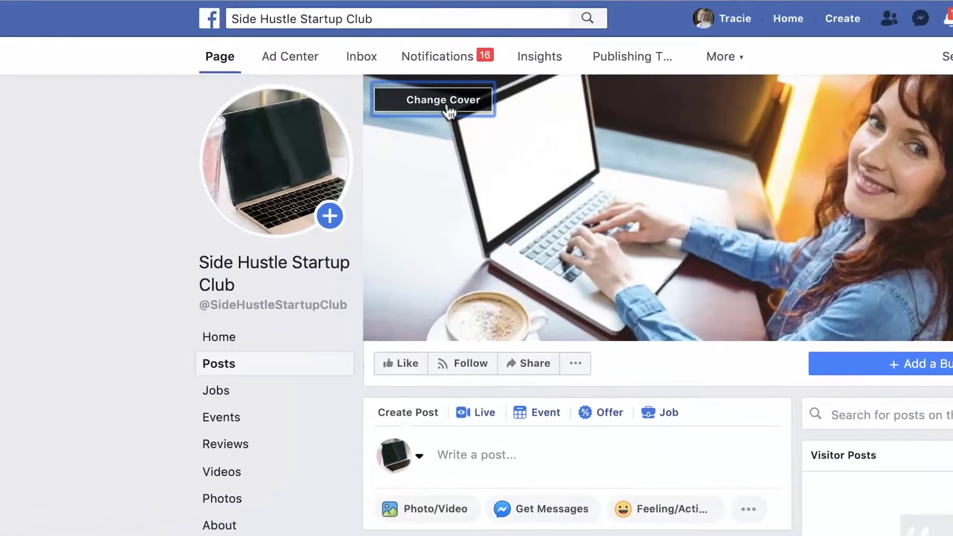
# Upload lady with coffee.jpg as the new Page cover and save it.
pyautogui.click(357, 68)
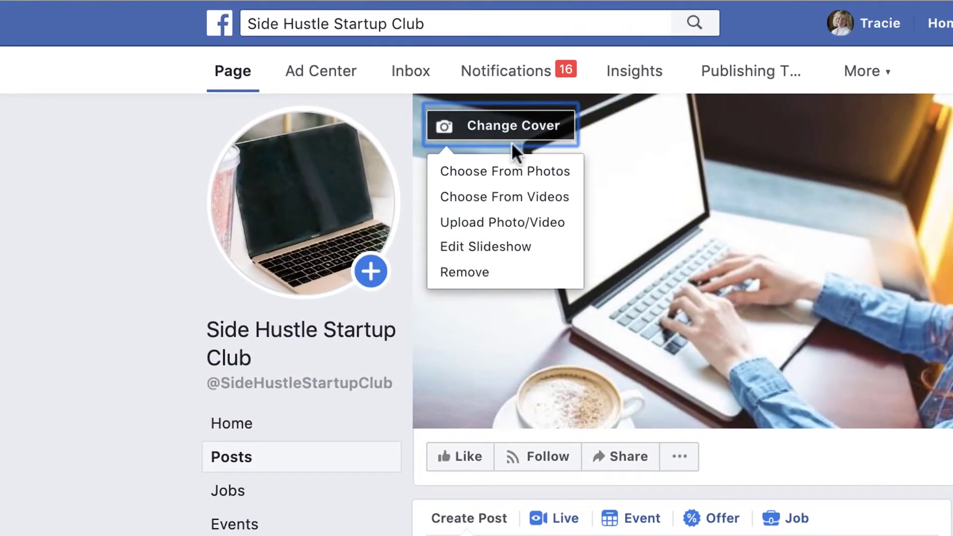
pyautogui.click(510, 222)
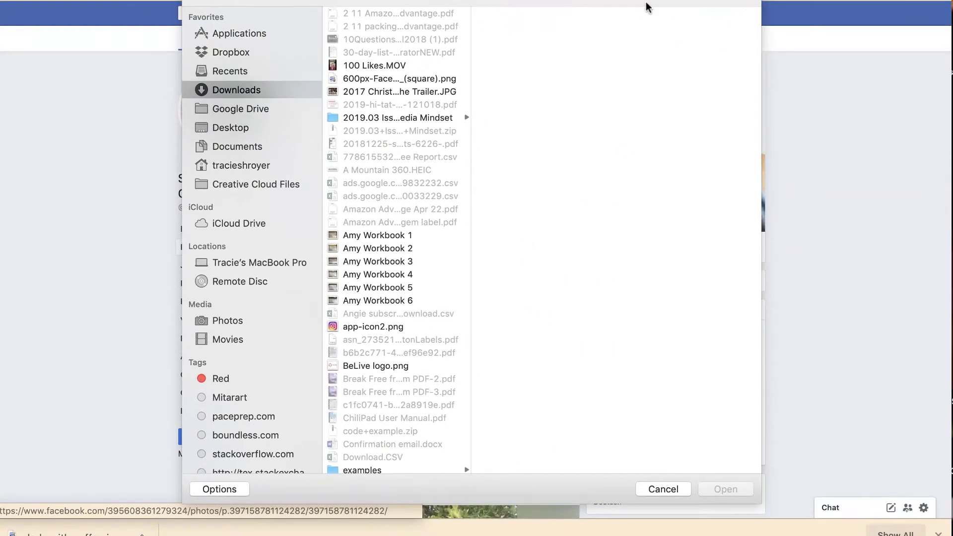
pyautogui.write('lady with coffee')
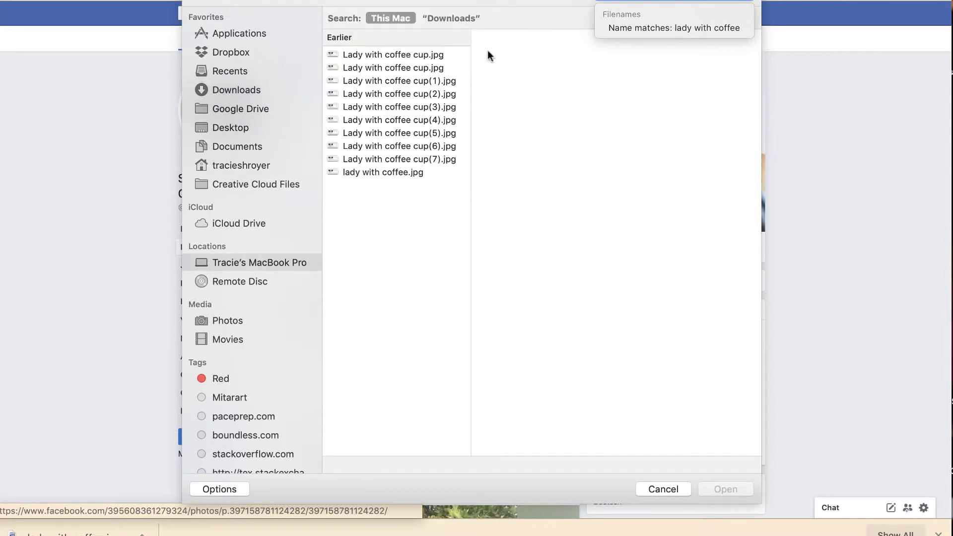
pyautogui.click(400, 172)
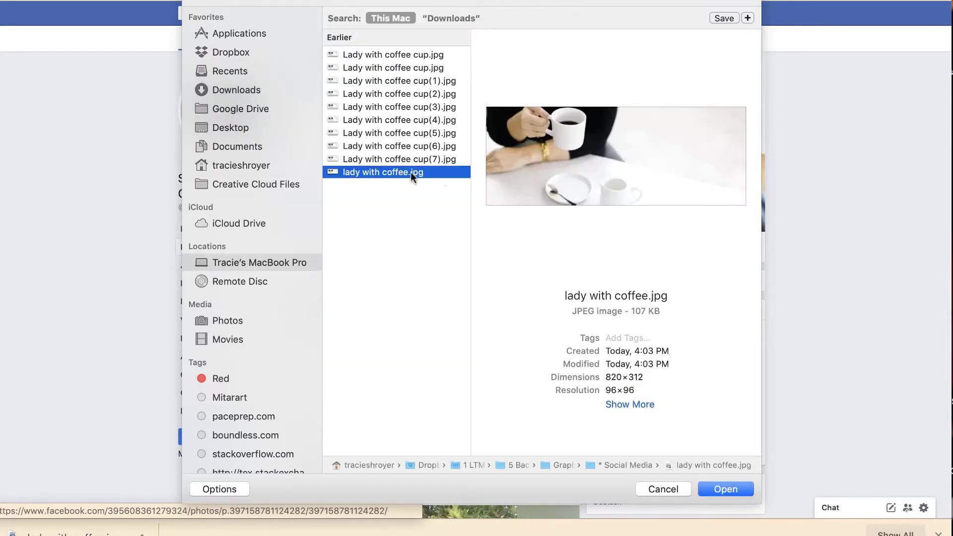
pyautogui.click(719, 485)
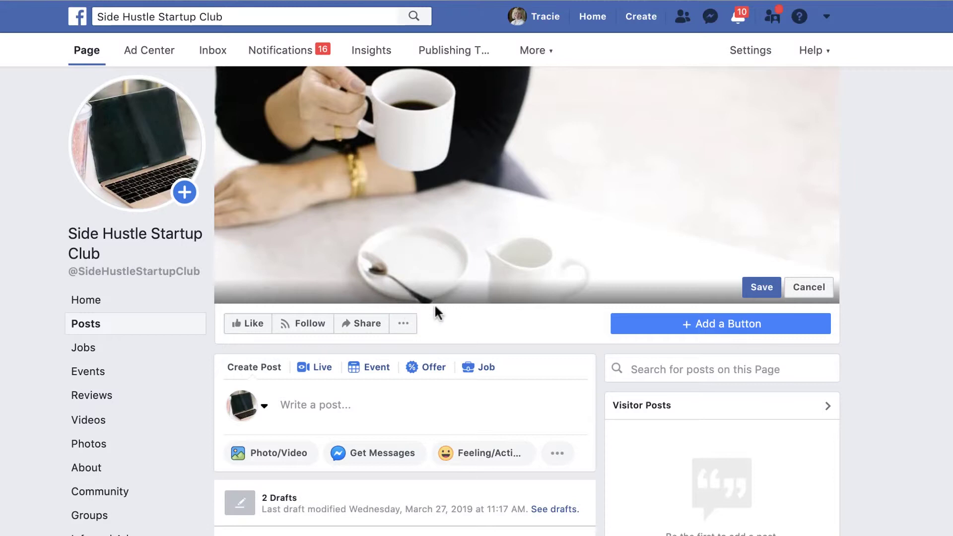
pyautogui.click(761, 287)
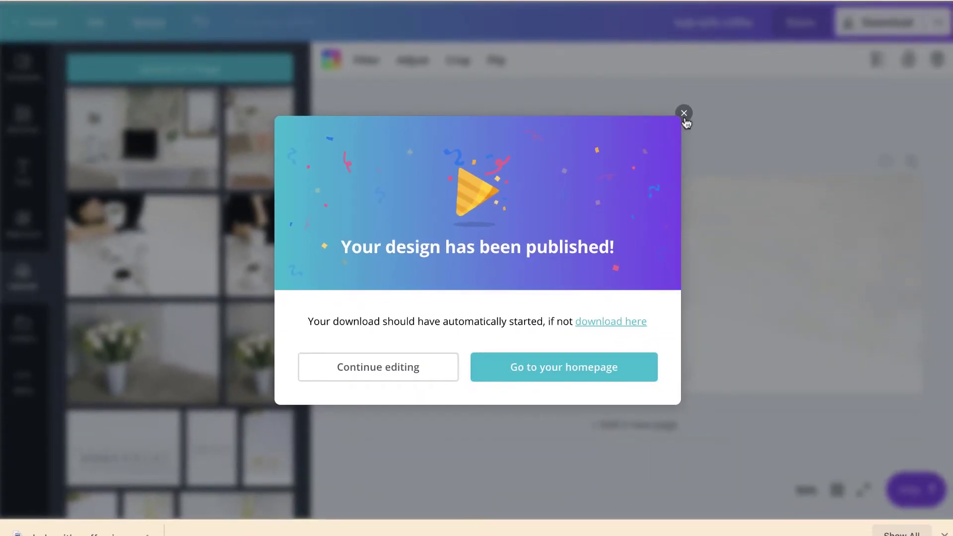
pyautogui.click(684, 113)
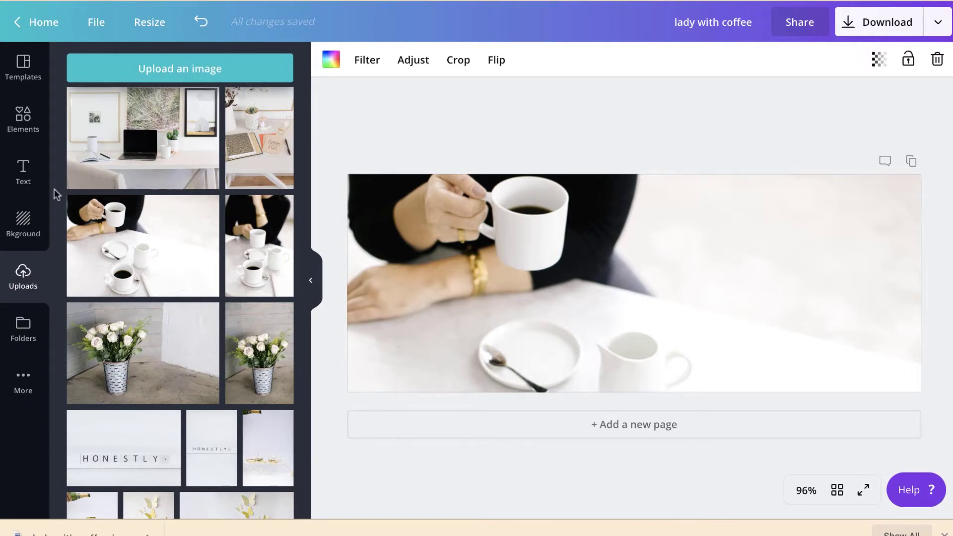
pyautogui.click(29, 183)
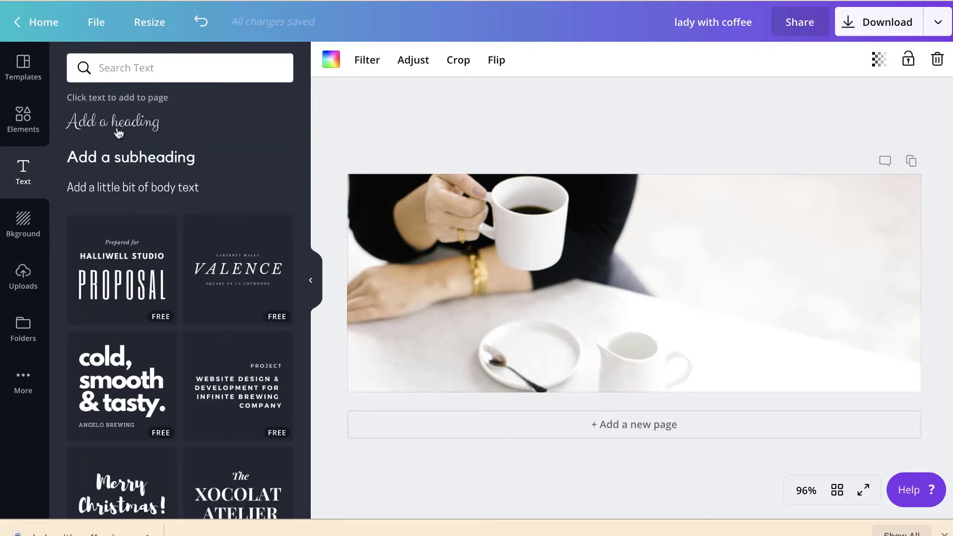
pyautogui.click(121, 164)
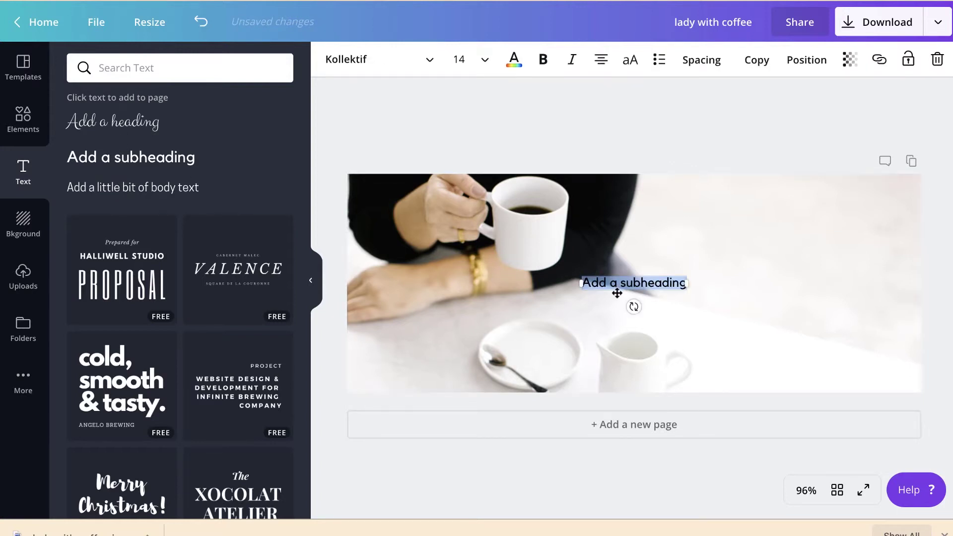
pyautogui.moveTo(636, 286); pyautogui.dragTo(761, 260)
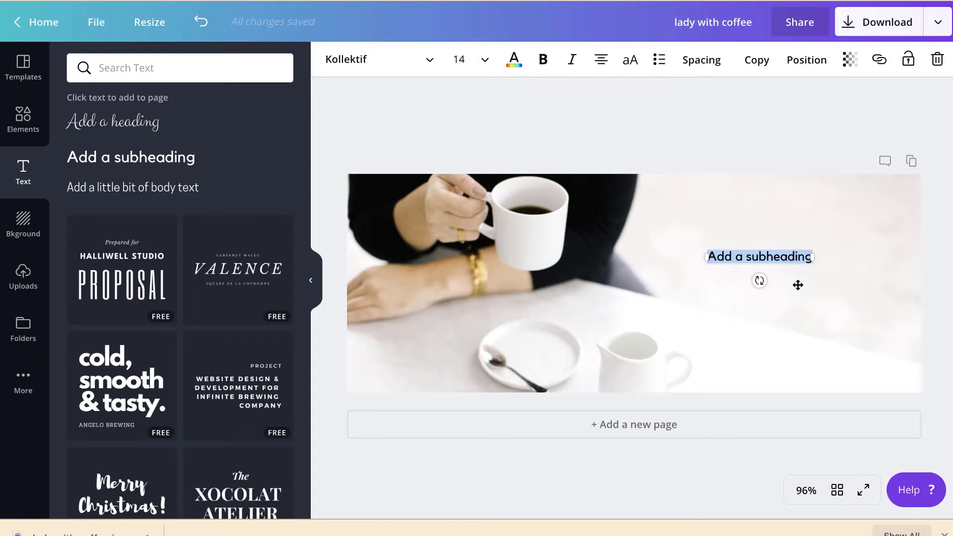
pyautogui.press('Delete')
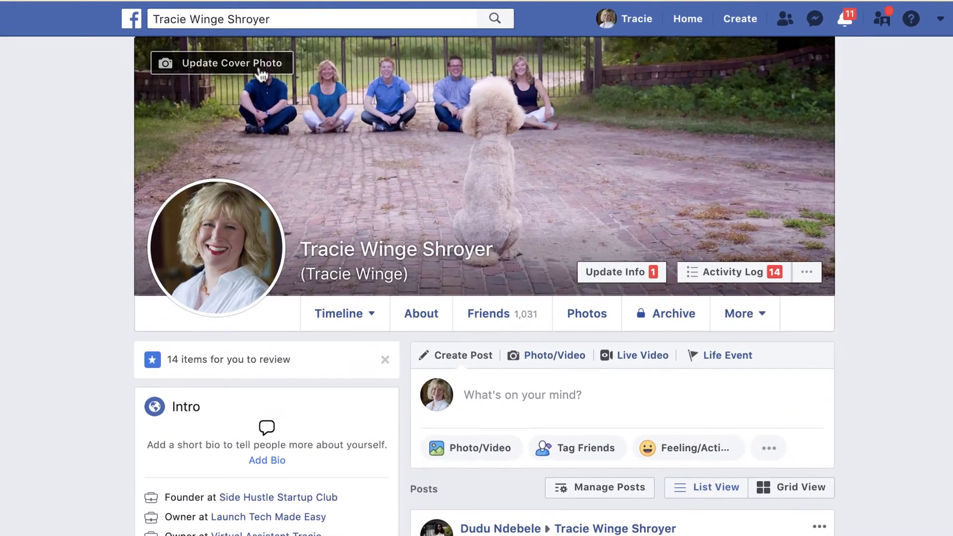
# Reposition the profile cover photo upward so mostly the dog and brick driveway show, and save.
pyautogui.click(262, 75)
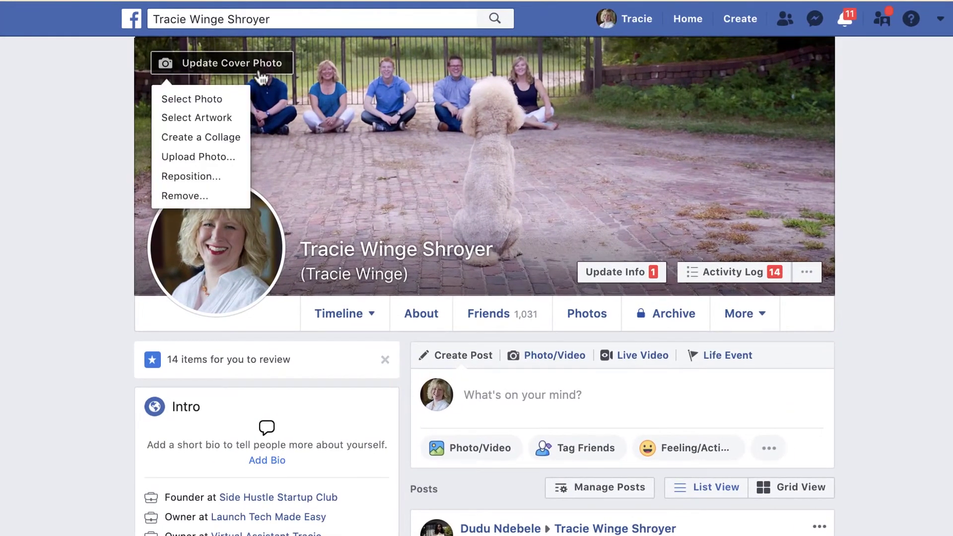
pyautogui.click(206, 175)
pyautogui.scroll(-2, 340, 139)
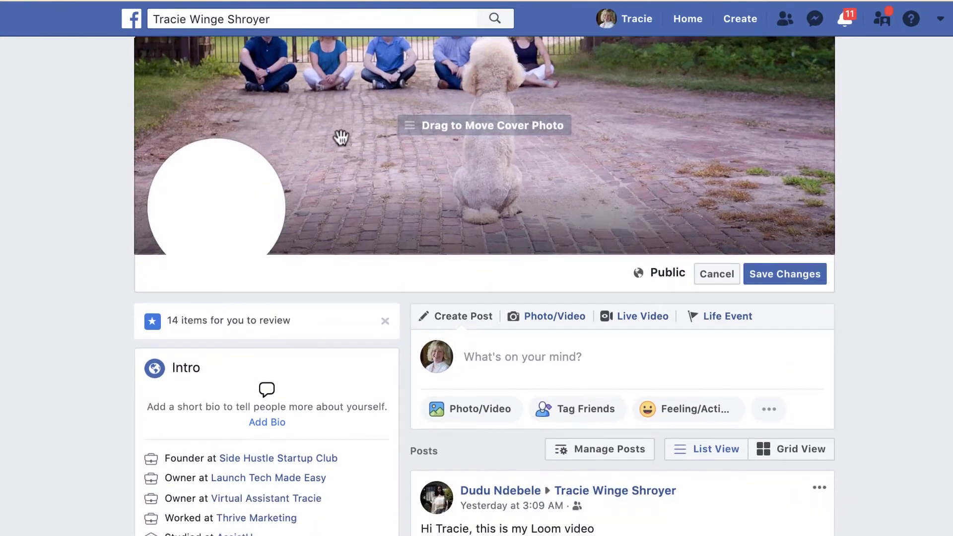
pyautogui.scroll(2, 341, 139)
pyautogui.moveTo(468, 195); pyautogui.dragTo(500, 132)
pyautogui.click(777, 316)
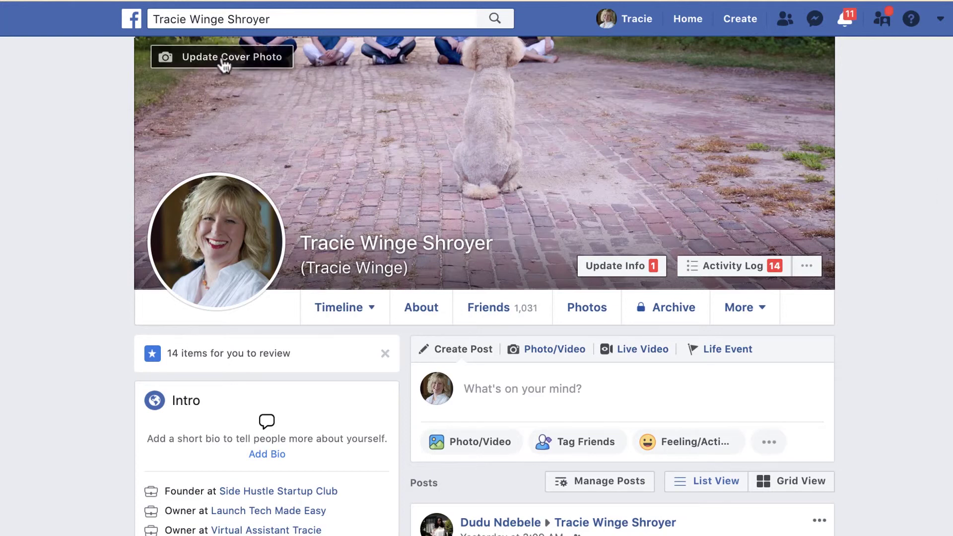
# Shift the profile cover down to reveal the seated people, gate and dog, and save.
pyautogui.click(221, 58)
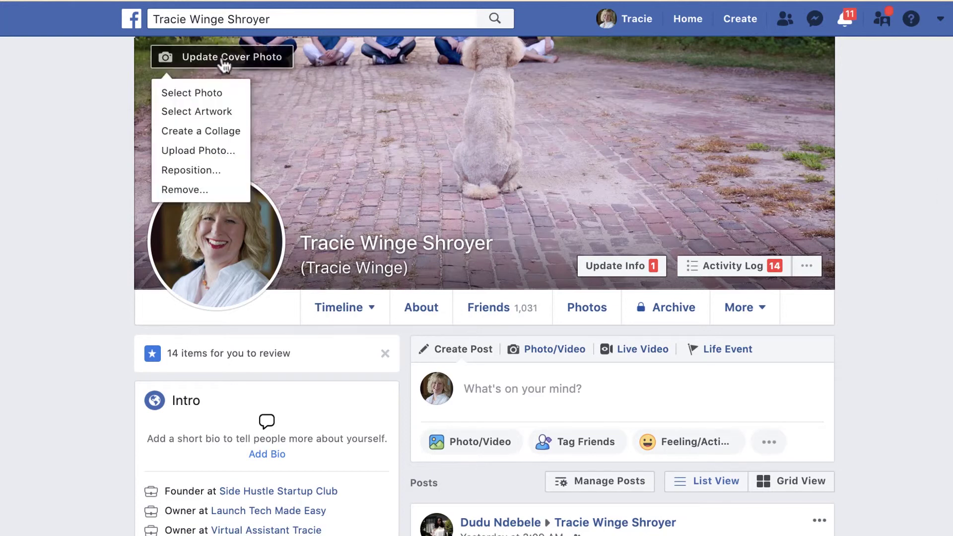
pyautogui.click(195, 176)
pyautogui.moveTo(504, 127); pyautogui.dragTo(493, 213)
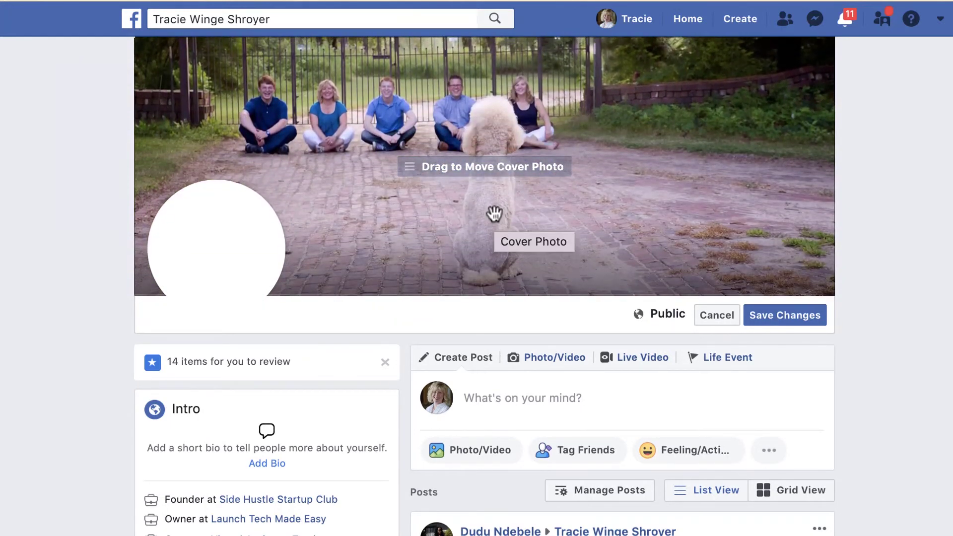
pyautogui.click(800, 314)
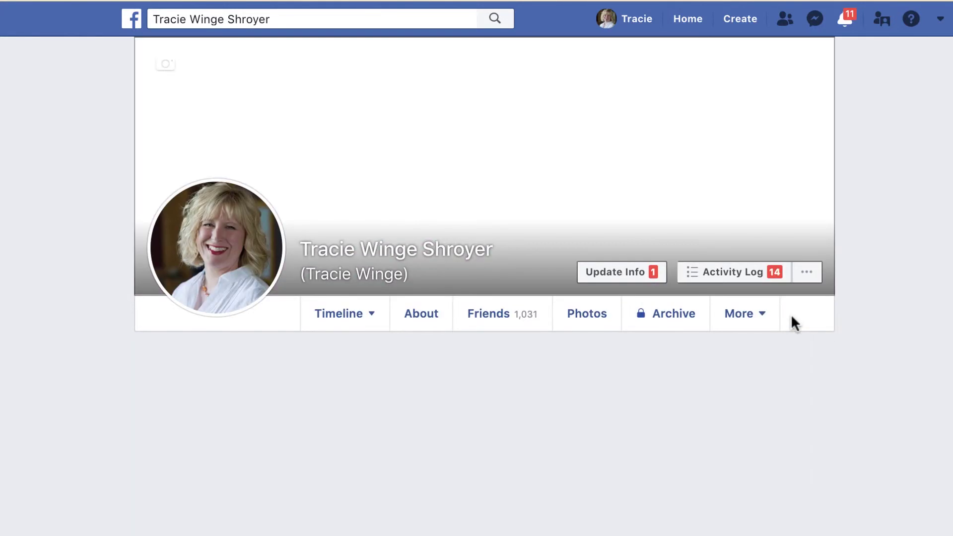